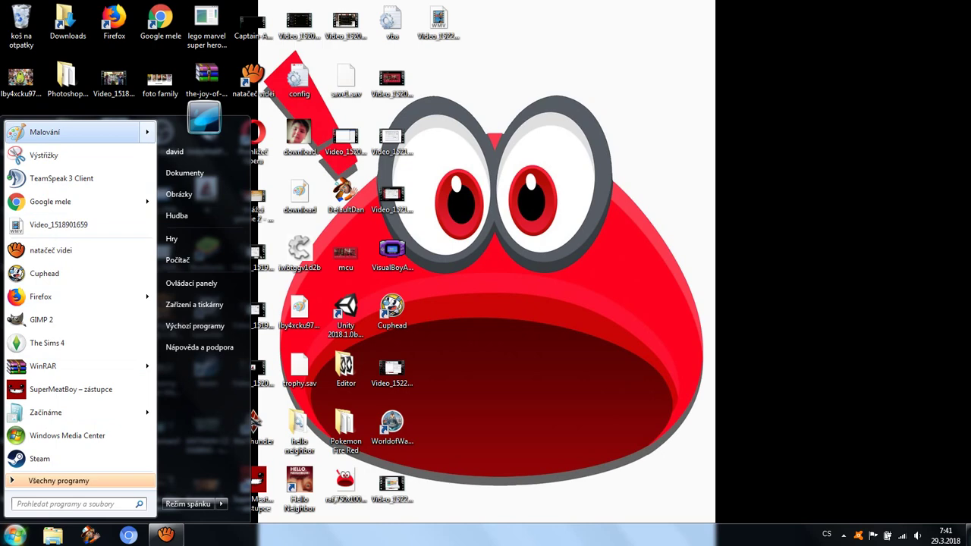
- Open the Malování (Paint) program with a blank canvas
key(Escape)
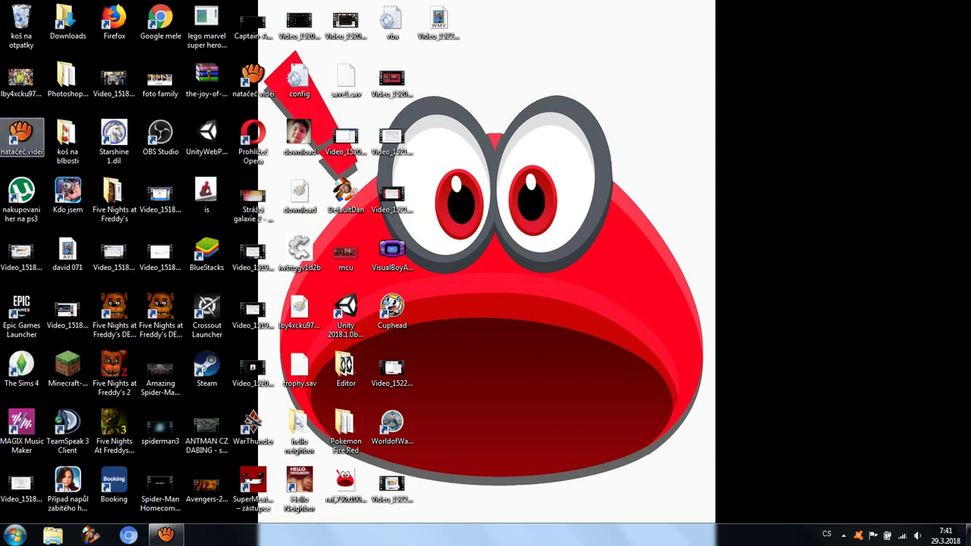
click(15, 535)
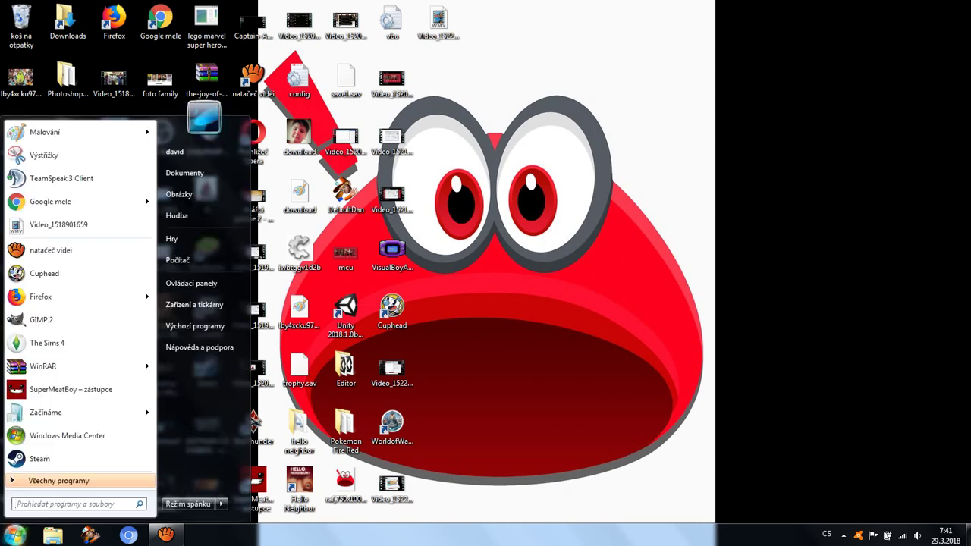
mouse_move(76, 132)
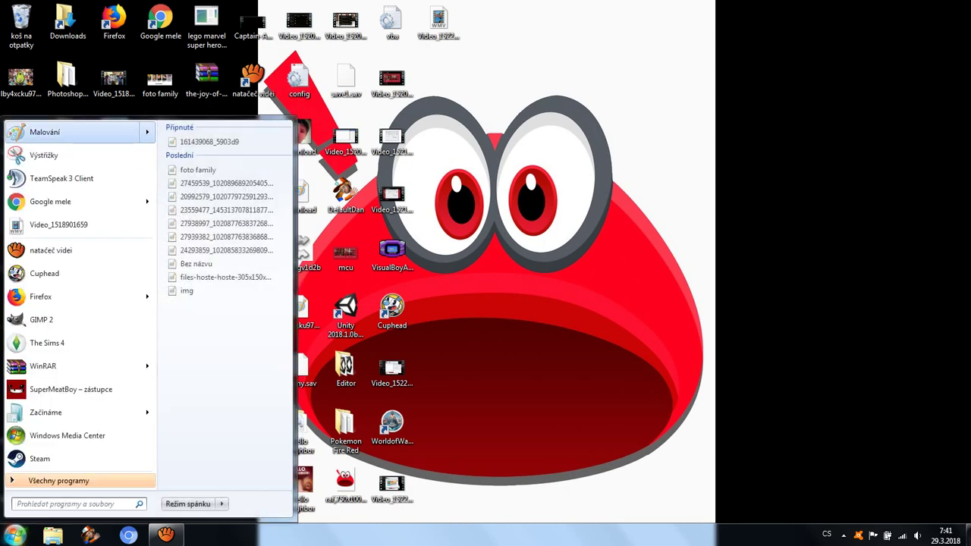
key(Escape)
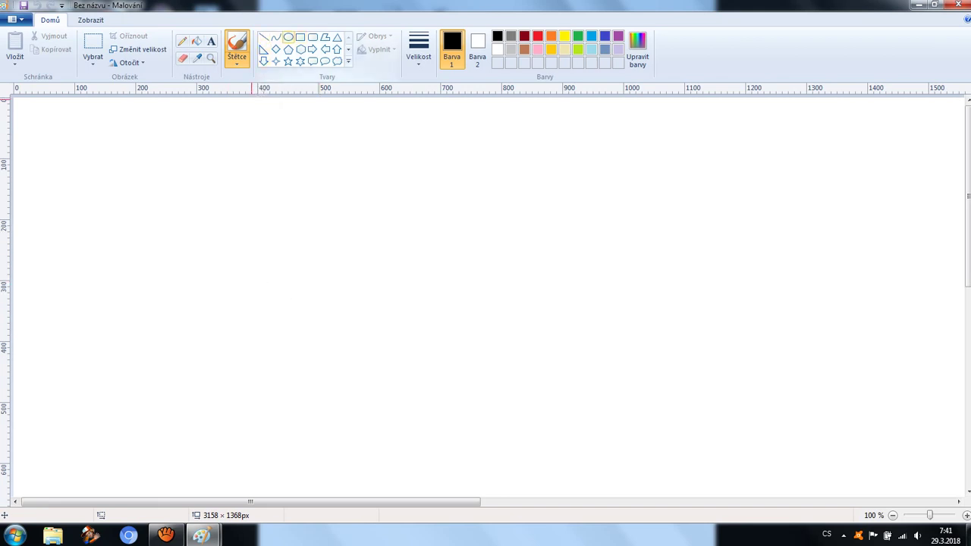
- Draw a small black ellipse about 19 × 22 px as a wheel in the lower part of the canvas
click(288, 37)
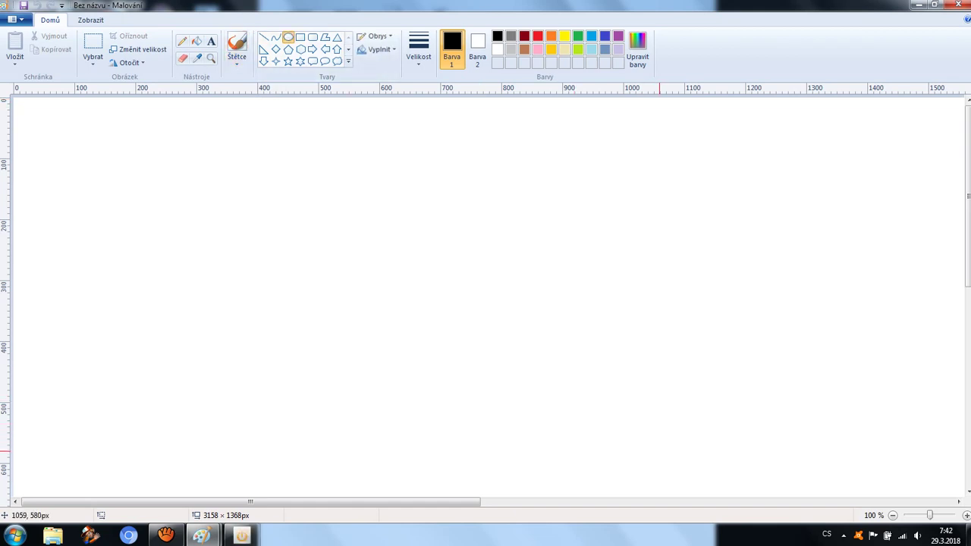
drag(658, 450, 671, 465)
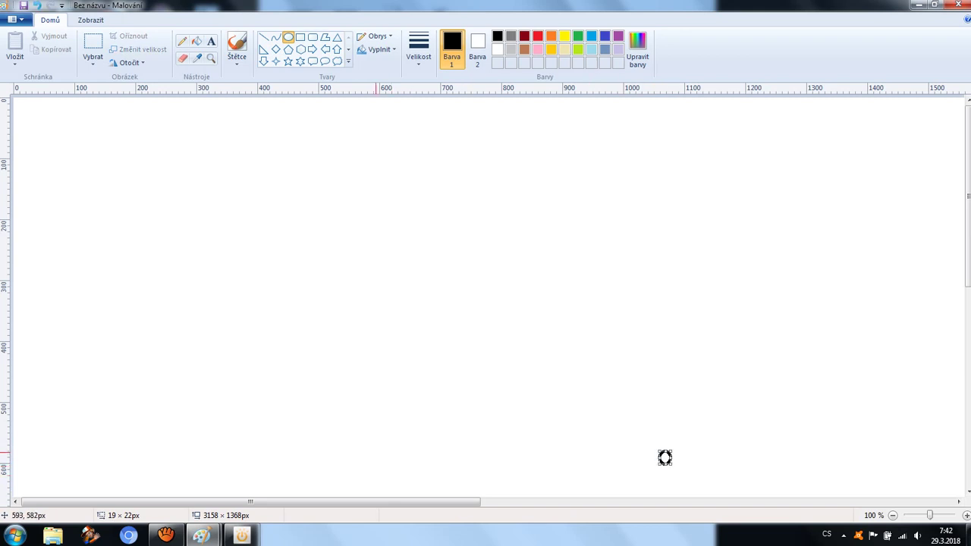
drag(376, 450, 385, 475)
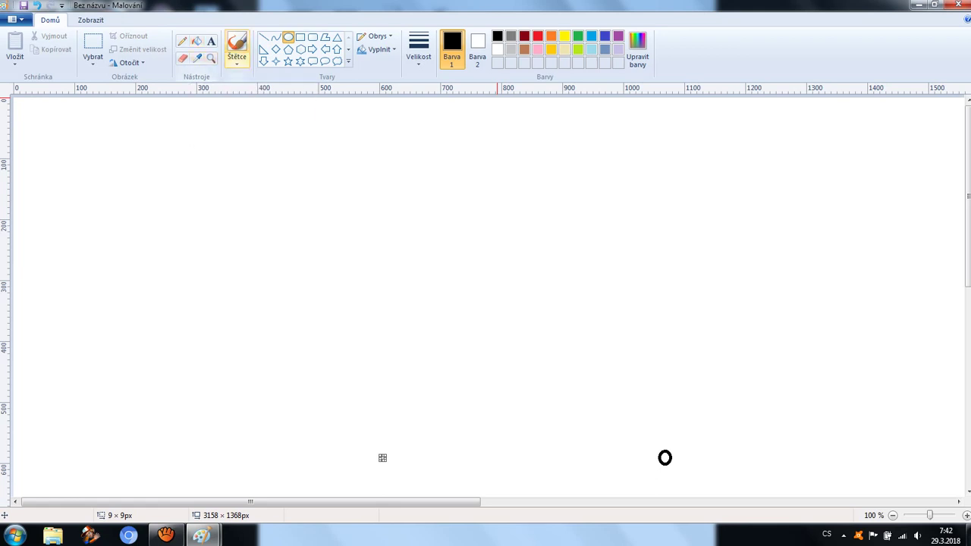
click(182, 57)
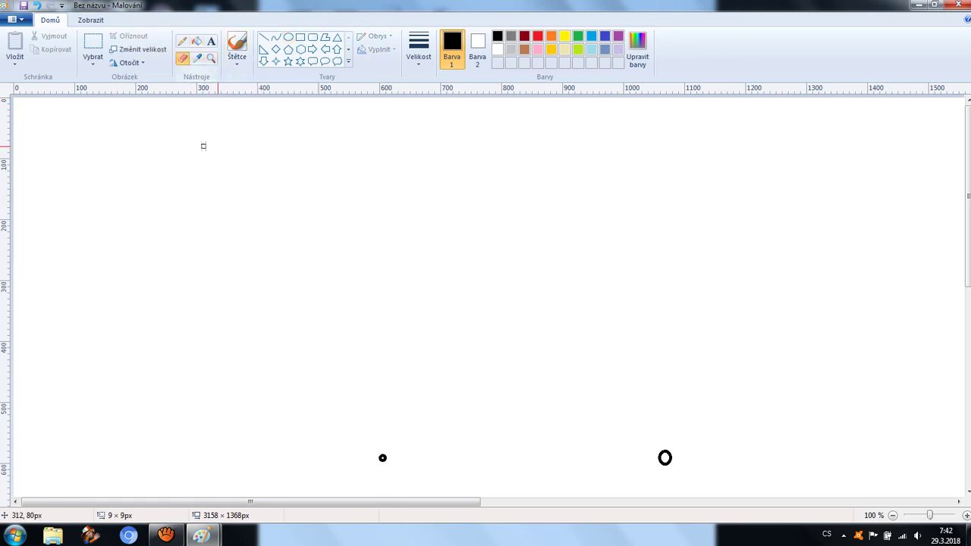
drag(384, 459, 369, 462)
click(288, 37)
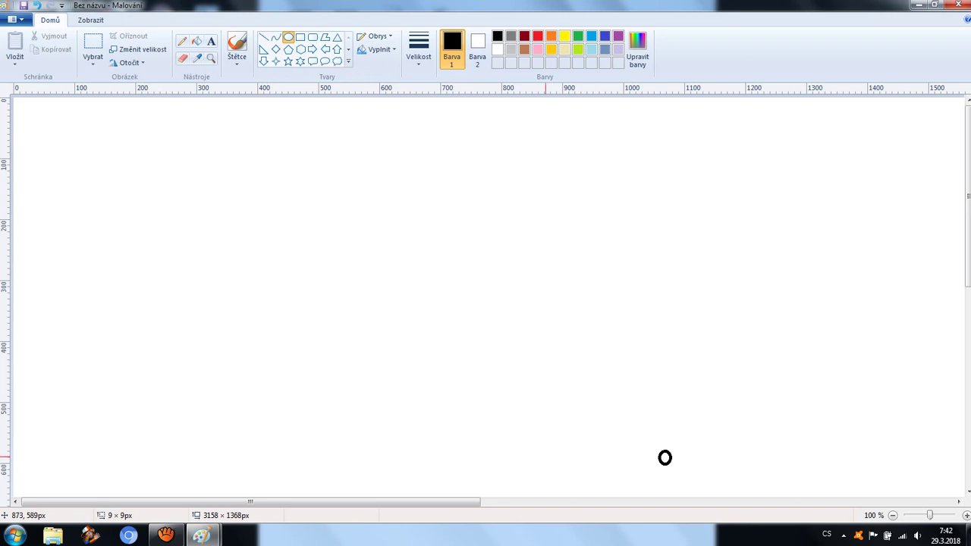
mouse_move(542, 454)
mouse_down()
mouse_move(532, 474)
mouse_move(531, 464)
mouse_up()
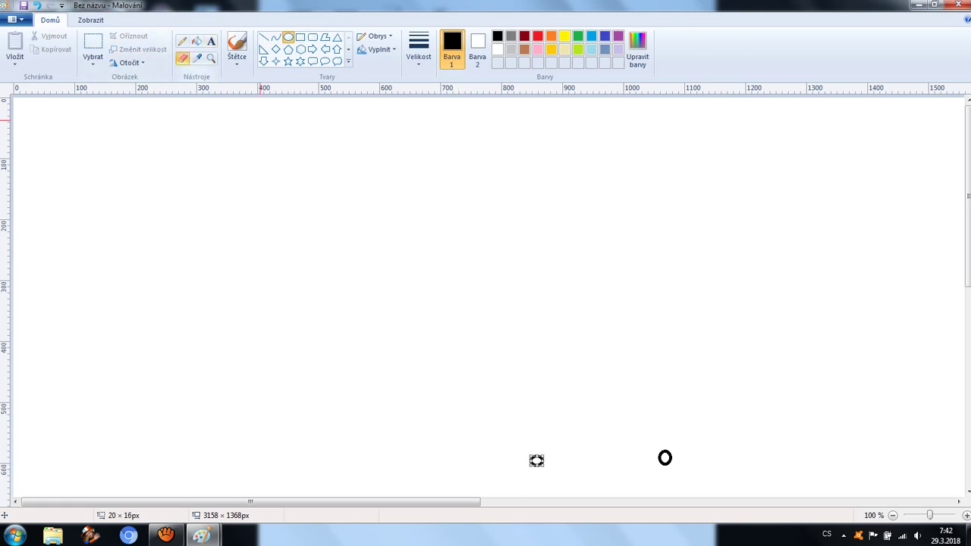
click(182, 58)
mouse_move(542, 451)
mouse_down()
mouse_move(531, 475)
mouse_move(501, 456)
mouse_up()
mouse_move(457, 477)
mouse_down()
mouse_move(518, 445)
mouse_move(550, 453)
mouse_move(512, 466)
mouse_up()
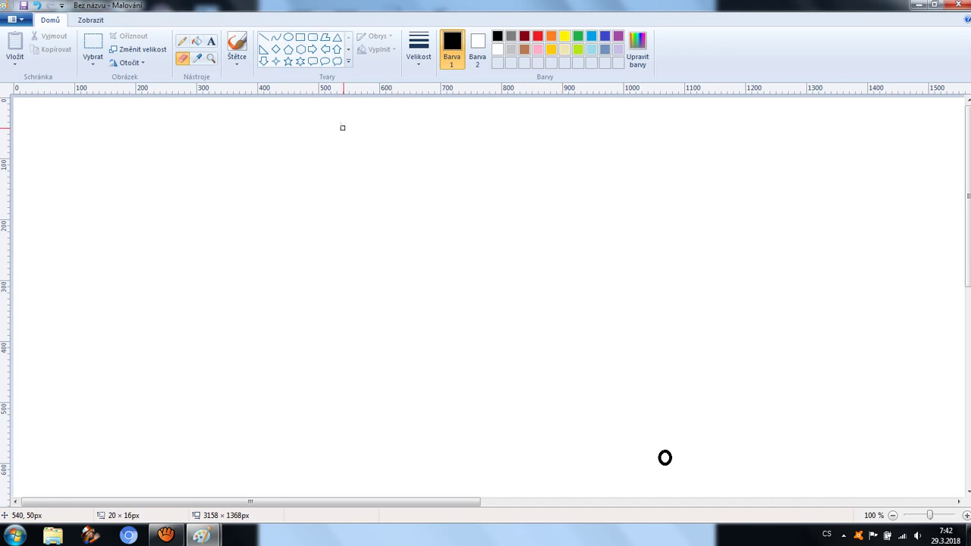
- Draw a long four-sided body from black straight lines resting on the wheel, about 290 px long and 37 px high
click(263, 36)
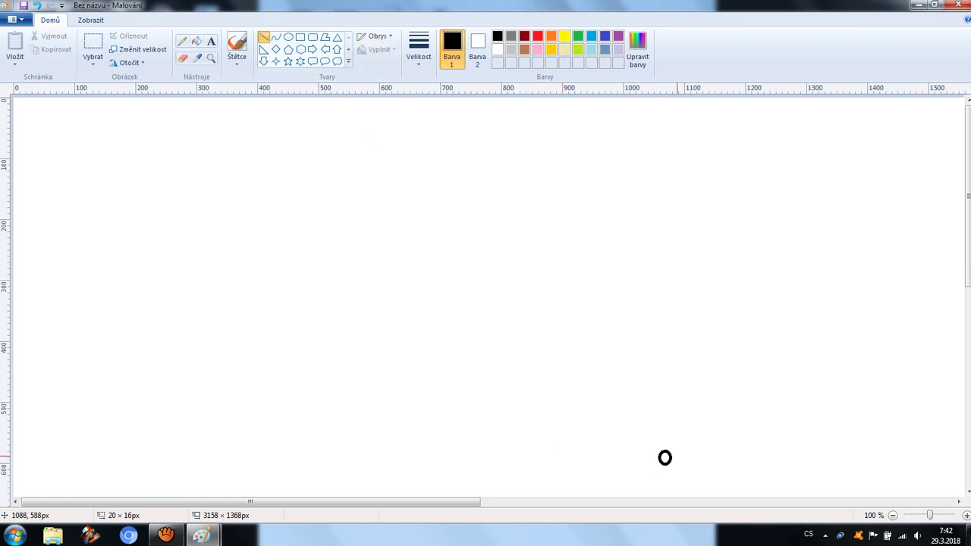
drag(679, 450, 505, 450)
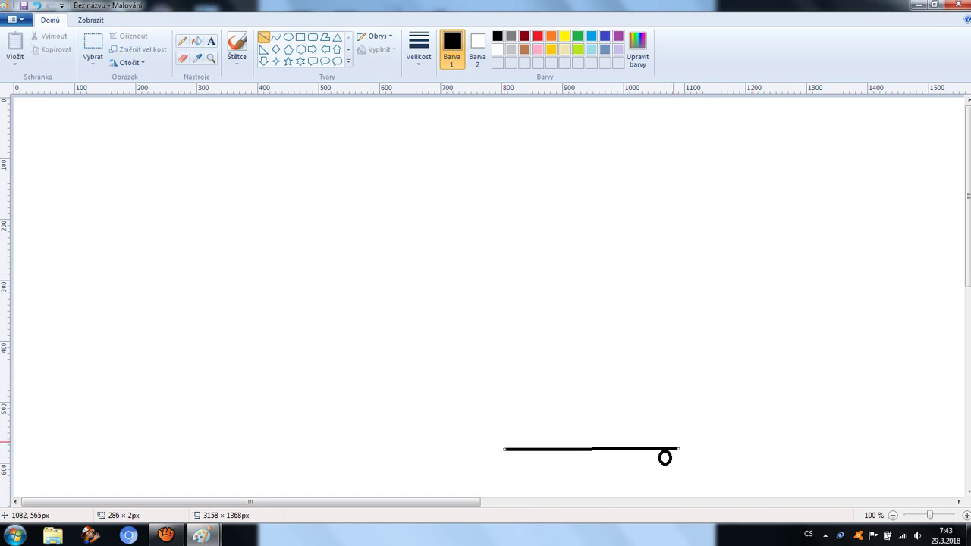
mouse_move(680, 420)
mouse_down()
mouse_move(680, 448)
mouse_move(679, 420)
mouse_up()
mouse_move(679, 421)
mouse_down()
mouse_move(674, 453)
mouse_move(679, 432)
mouse_up()
drag(503, 427, 683, 432)
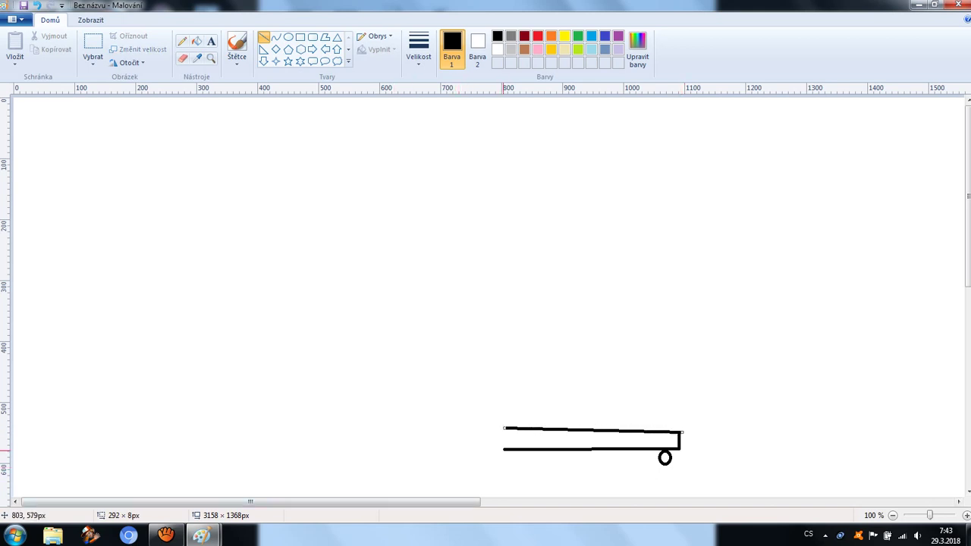
drag(503, 450, 505, 430)
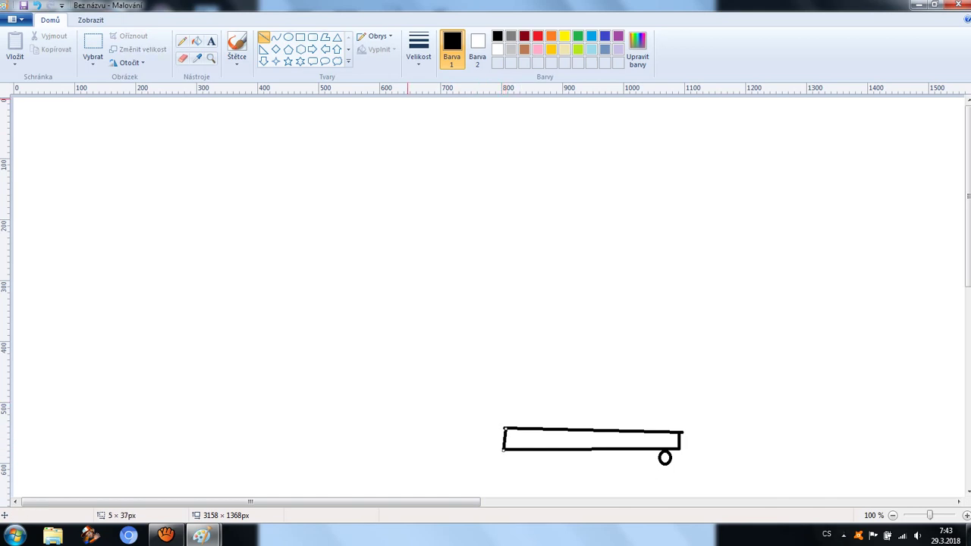
- Draw a second small black ellipse as a wheel beneath the other end of the long body
click(289, 37)
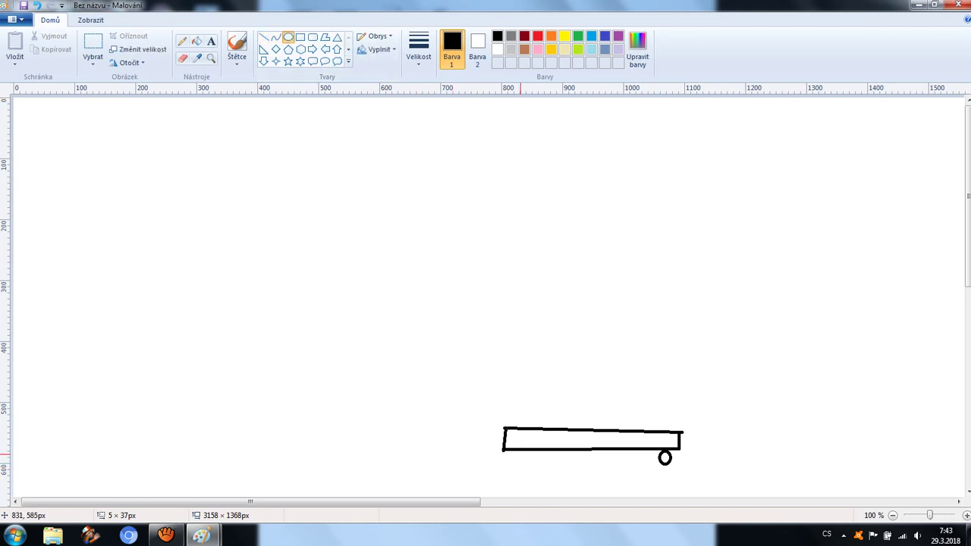
drag(518, 452, 531, 459)
click(337, 186)
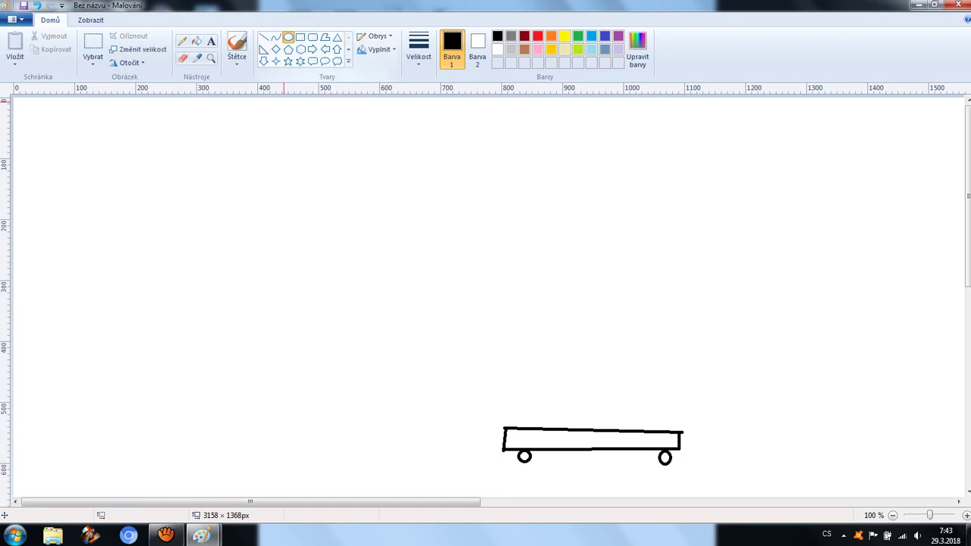
- Set the shape fill to solid colour (Plná barva) and the primary colour to light blue
click(379, 49)
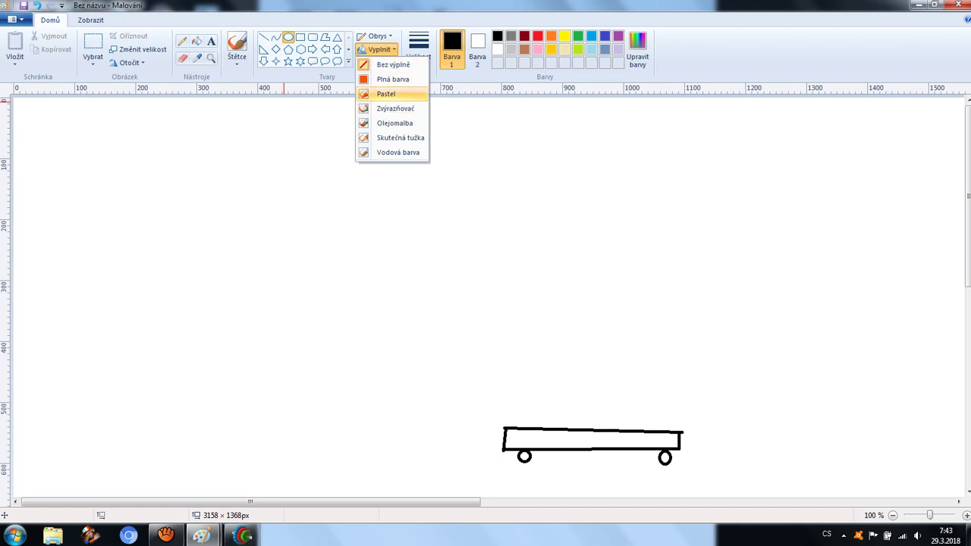
click(393, 79)
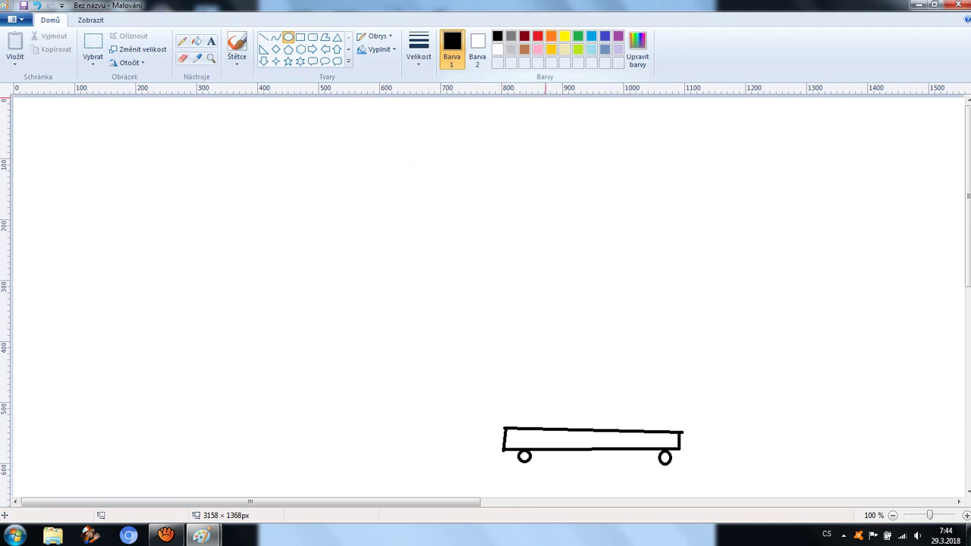
click(551, 36)
click(591, 36)
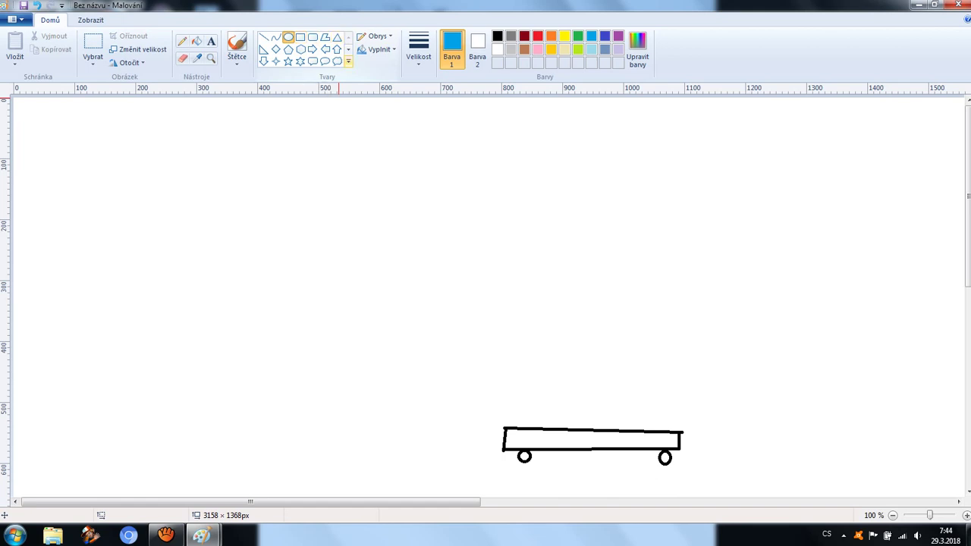
click(379, 50)
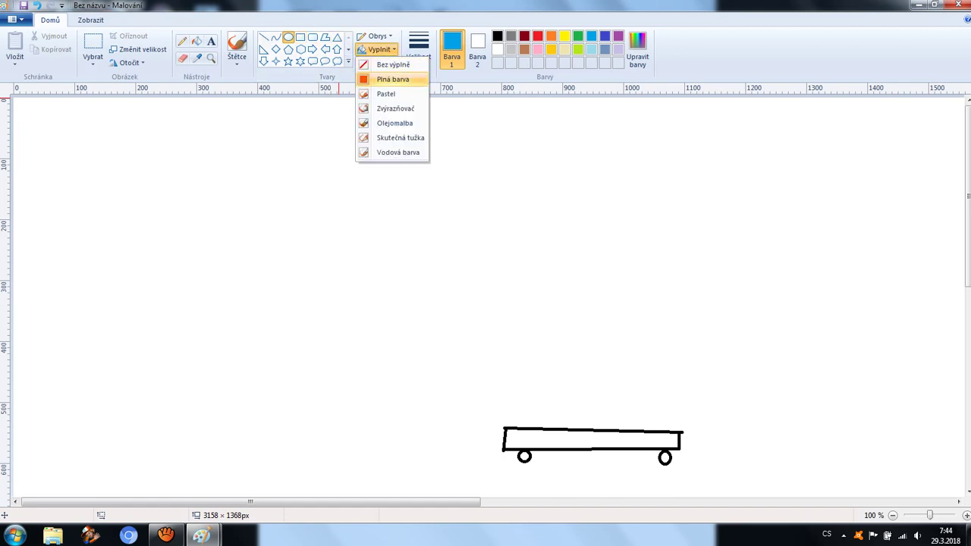
click(390, 76)
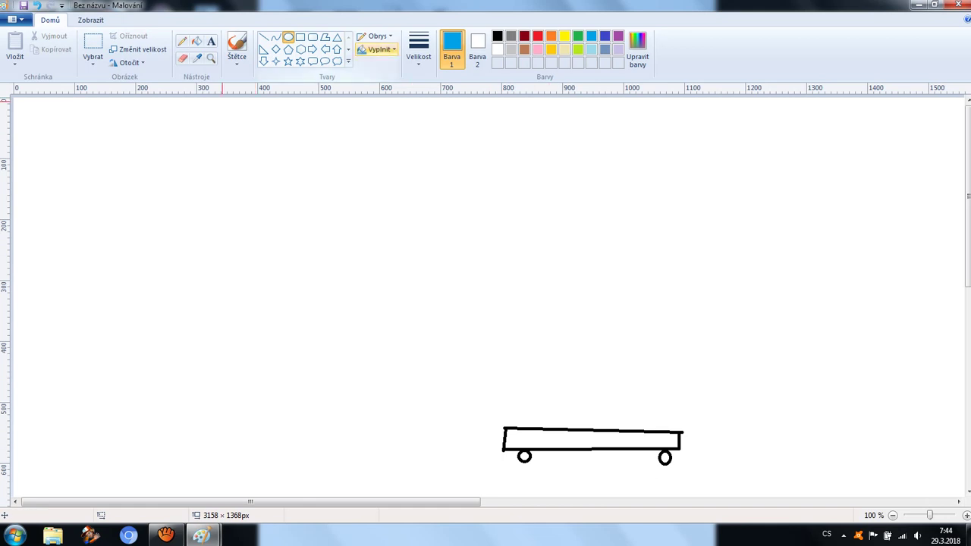
- Set the shape fill to Olejomalba and draw a thin blue ellipse about 2 × 16 px inside the body's wheel-less left part
click(379, 49)
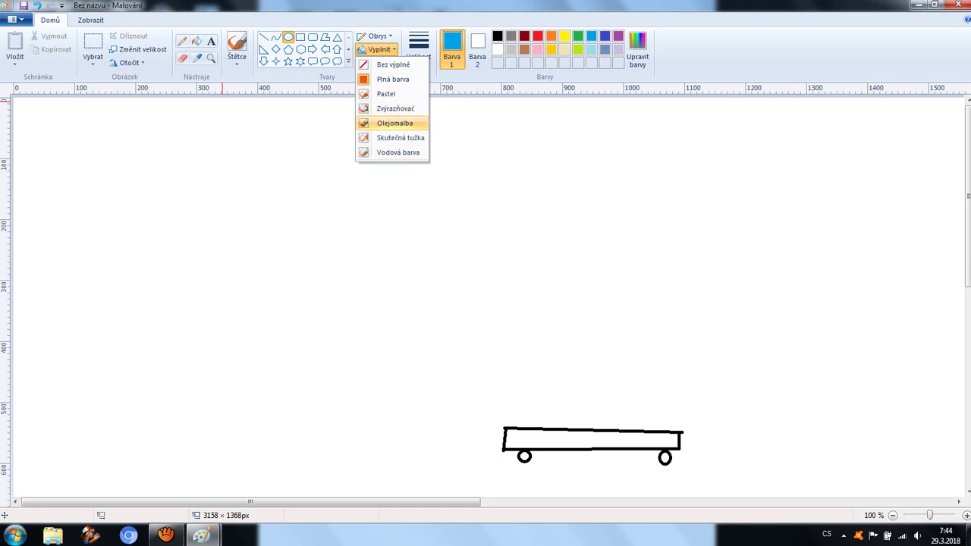
click(366, 122)
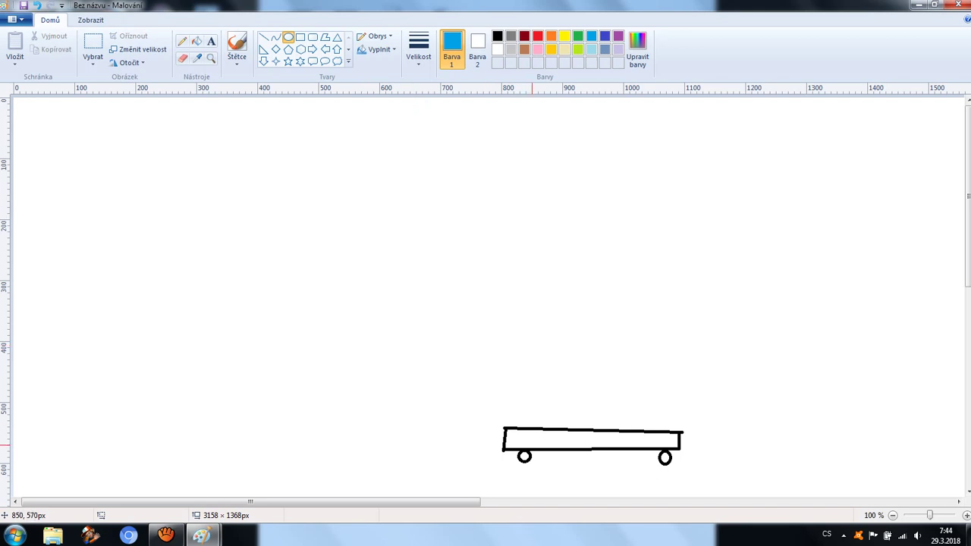
mouse_move(532, 443)
mouse_down()
mouse_move(562, 436)
mouse_move(532, 440)
mouse_up()
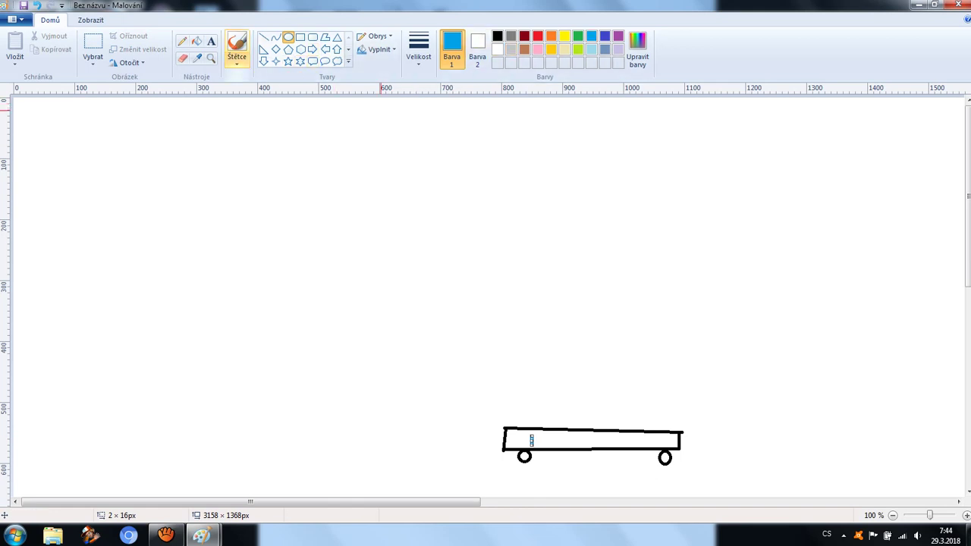
- Paint a short blue brush stroke across the top of the thin blue mark inside the body
click(237, 43)
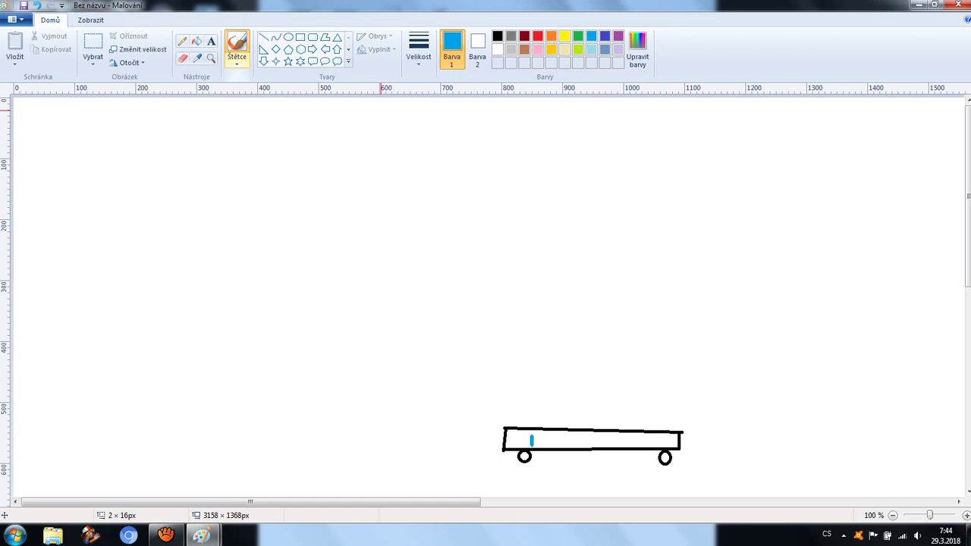
click(237, 62)
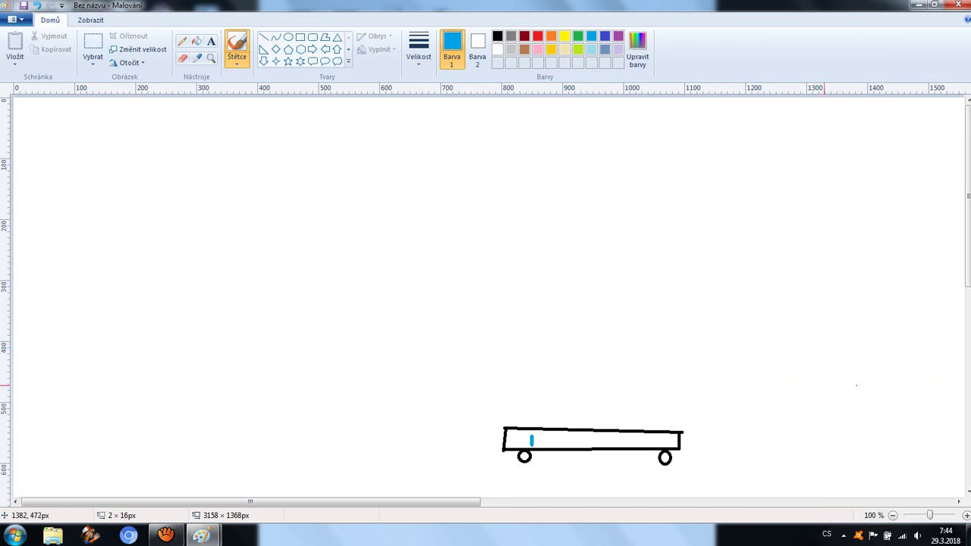
drag(513, 440, 545, 435)
click(237, 60)
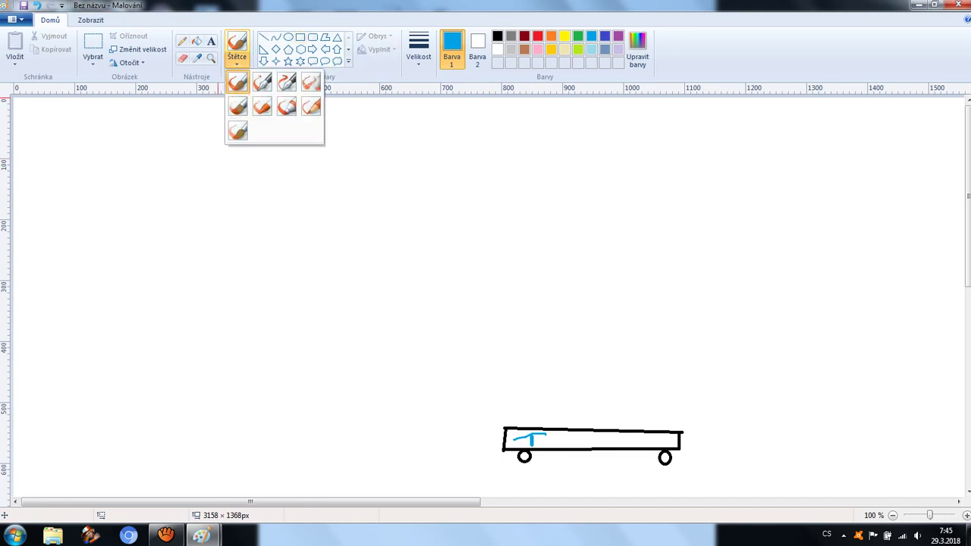
key(Escape)
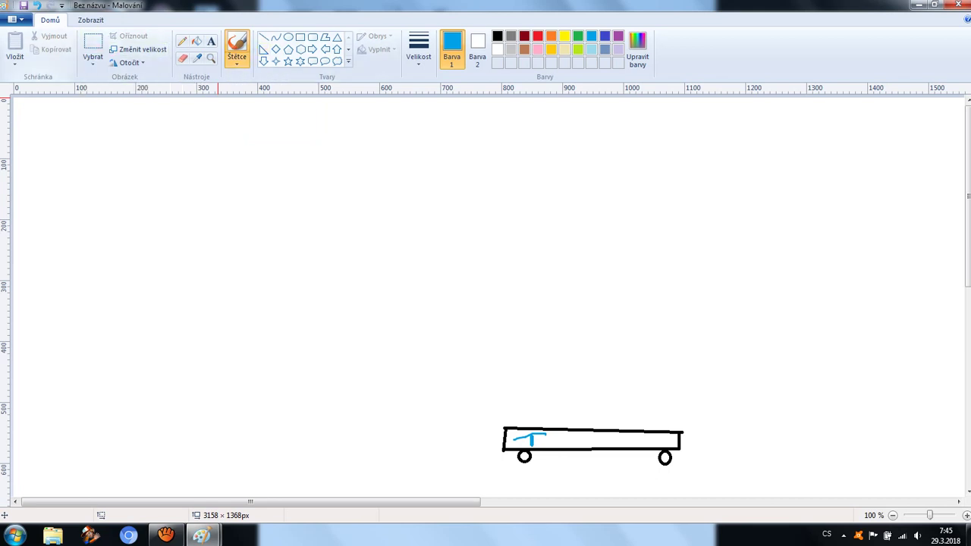
click(137, 49)
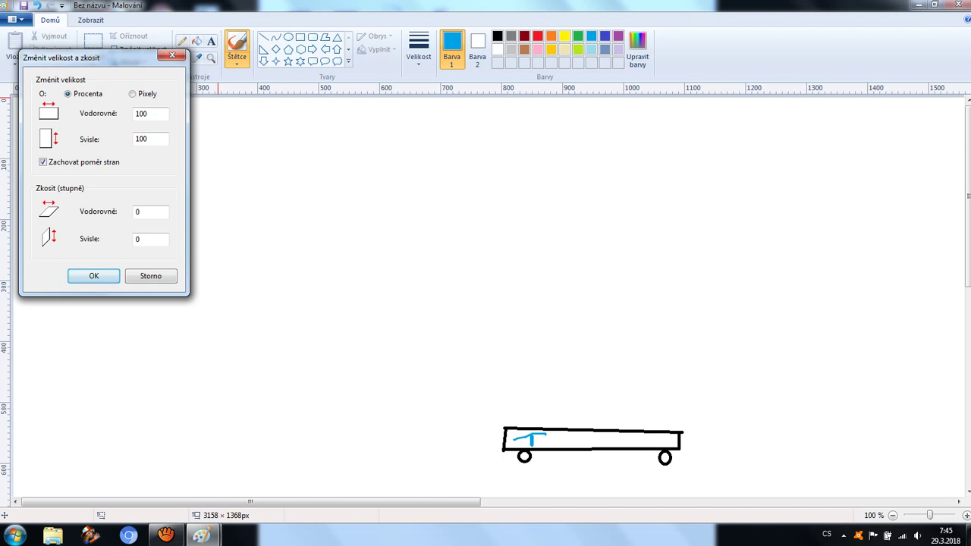
click(93, 275)
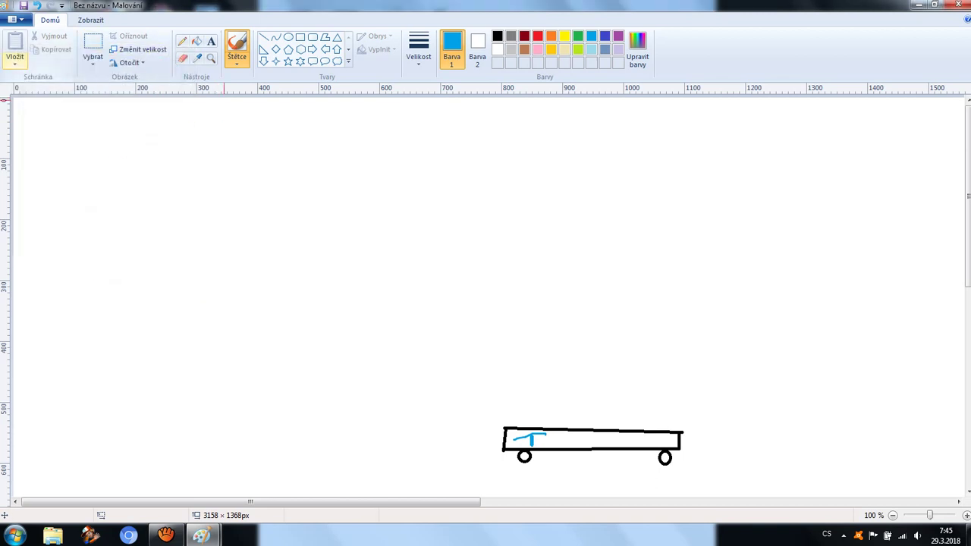
- Rotate the whole image 90 degrees to the right and bring the rotated drawing into view
click(126, 62)
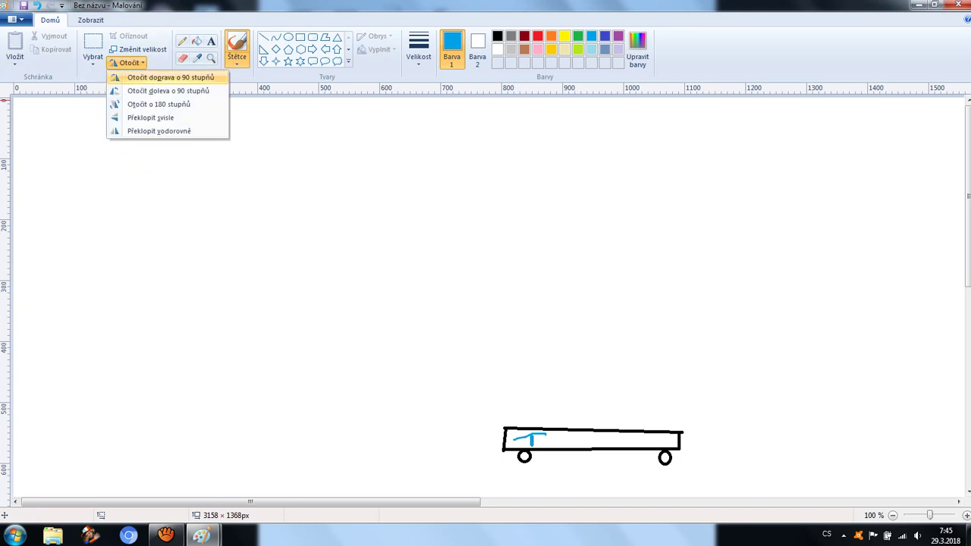
click(170, 77)
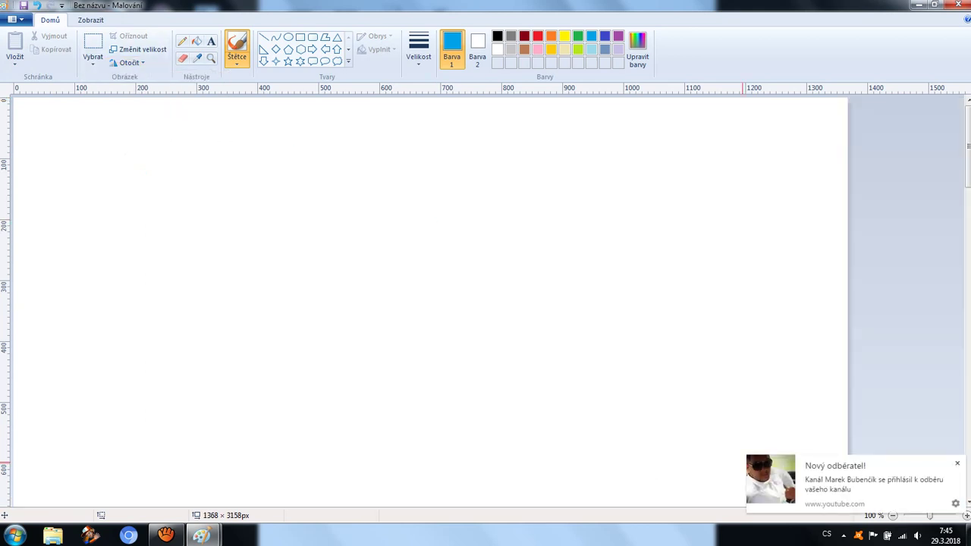
click(958, 463)
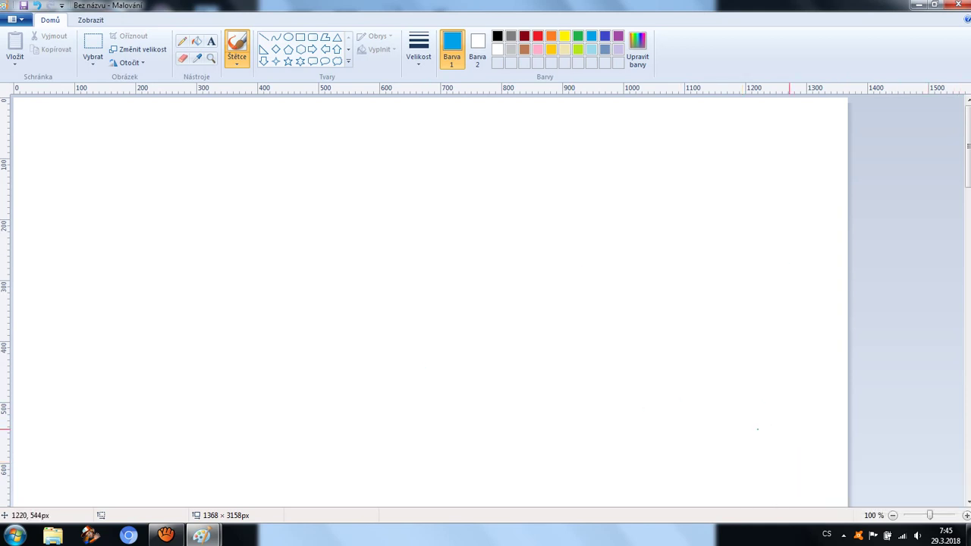
drag(968, 148, 968, 216)
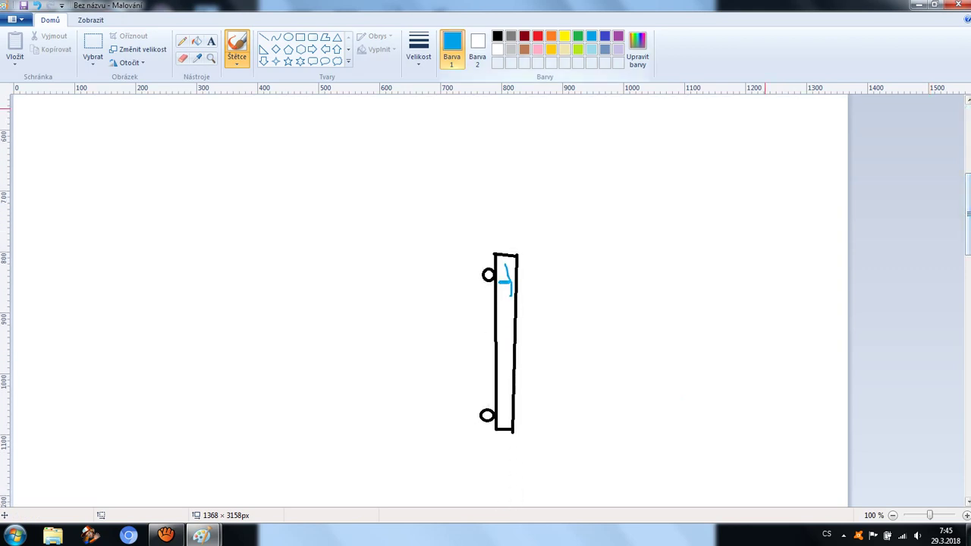
- Rotate the whole image with the vehicle drawing by 180 degrees
click(128, 63)
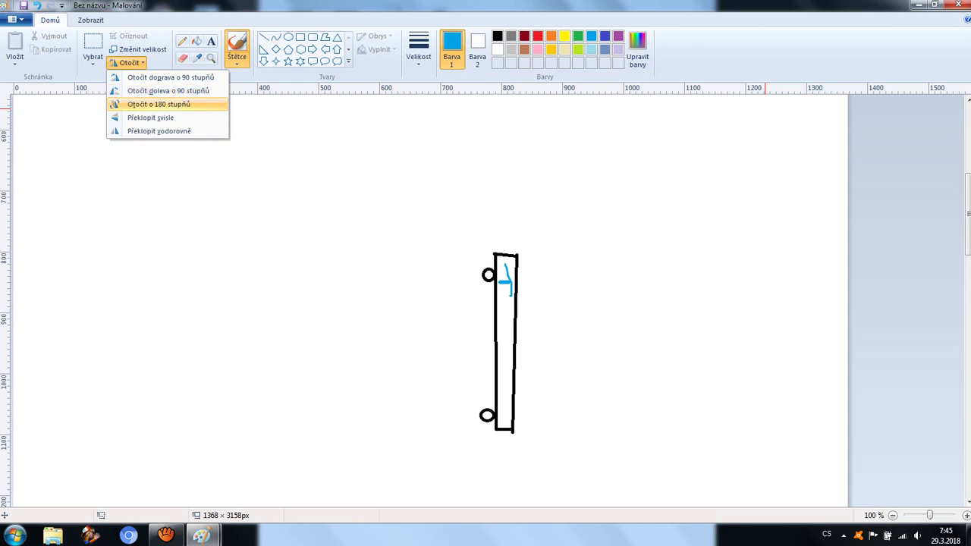
click(159, 104)
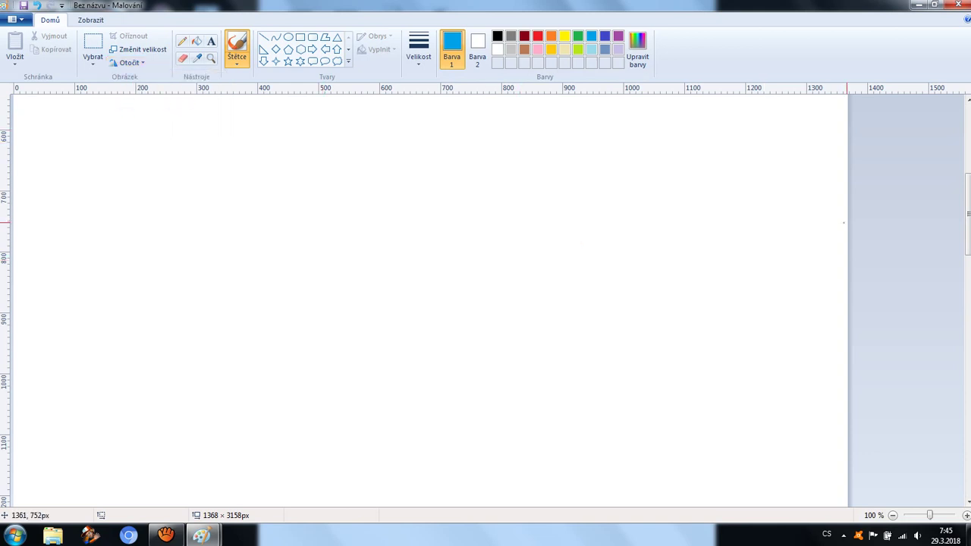
scroll(485, 299, down, 10)
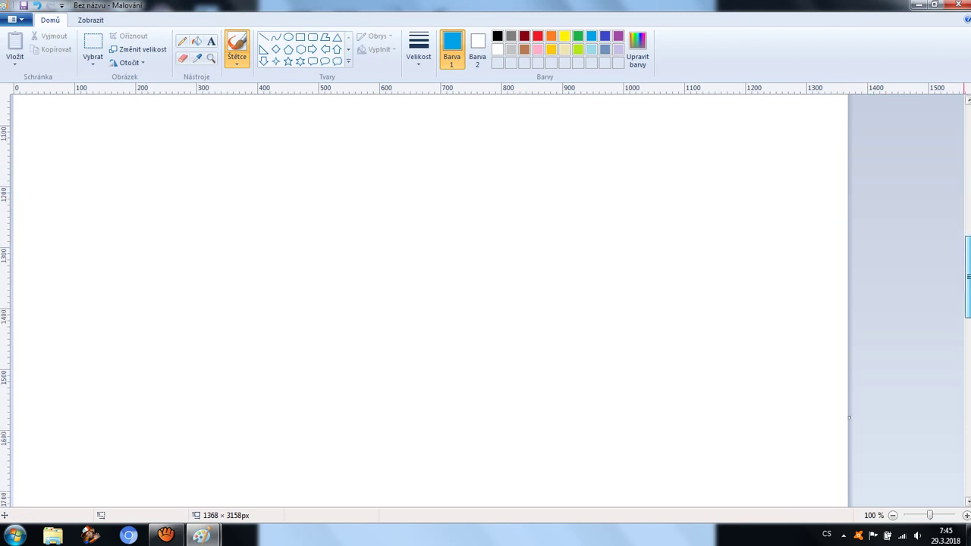
scroll(485, 300, down, 3)
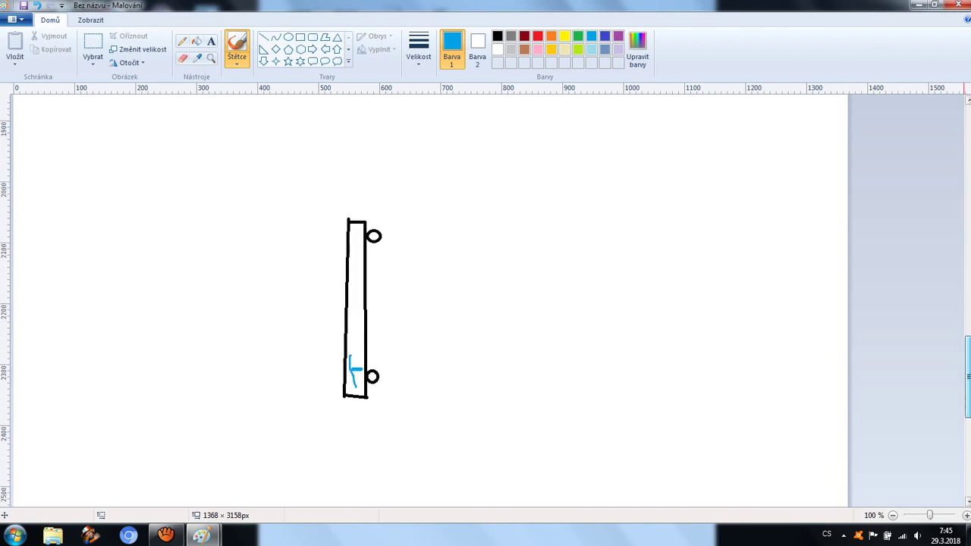
scroll(486, 300, down, 1)
scroll(485, 300, up, 1)
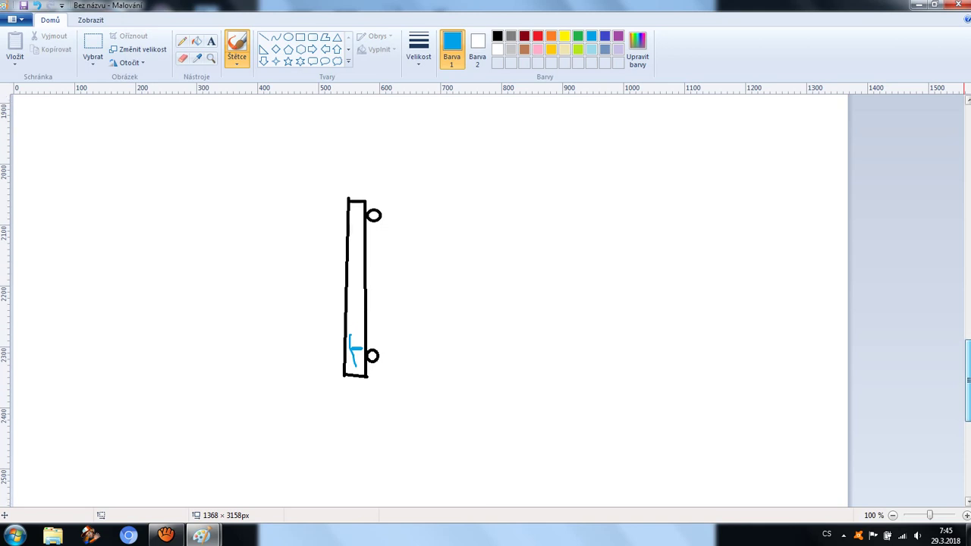
scroll(968, 379, up, 1)
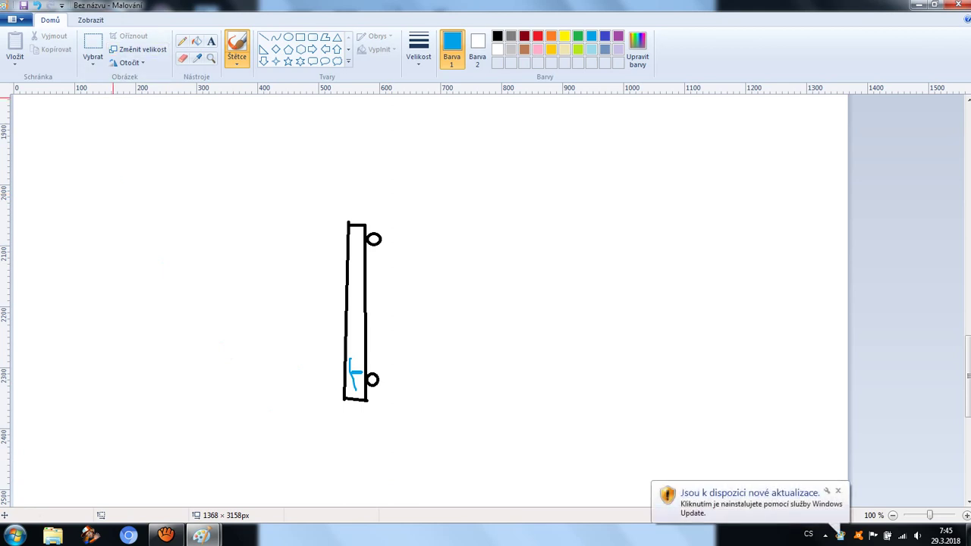
- Rotate the whole image 90 degrees to the left and dismiss the YouTube comment notification
click(127, 62)
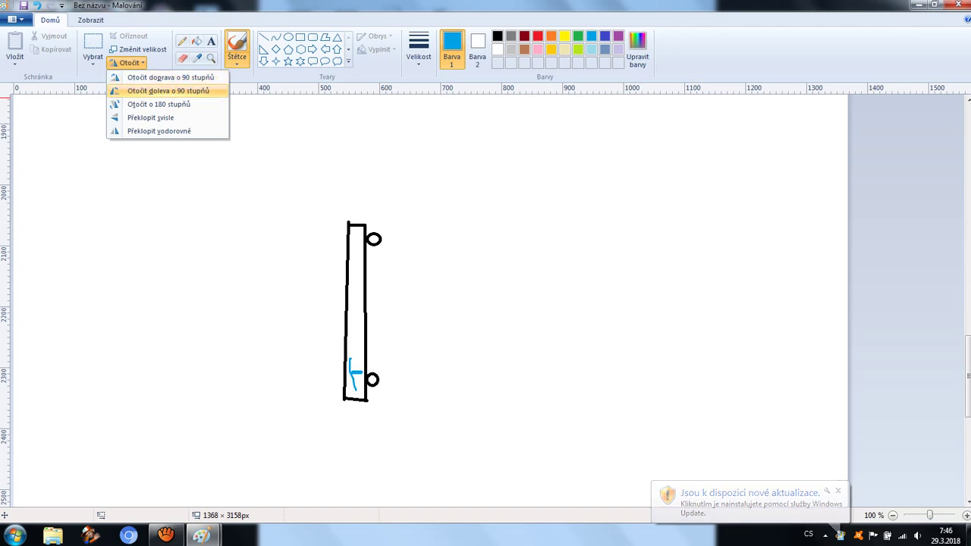
click(163, 90)
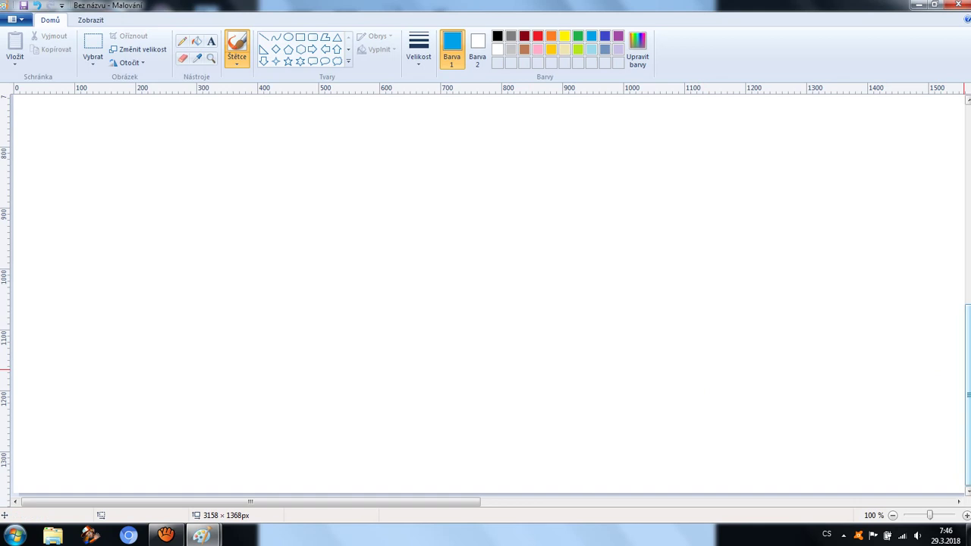
mouse_move(968, 370)
mouse_down()
mouse_move(968, 182)
mouse_move(968, 379)
mouse_up()
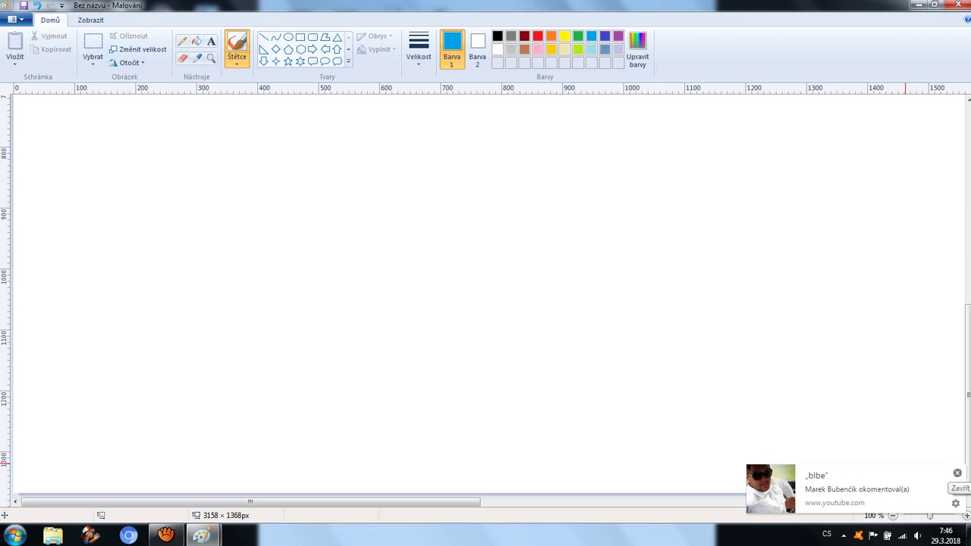
click(956, 474)
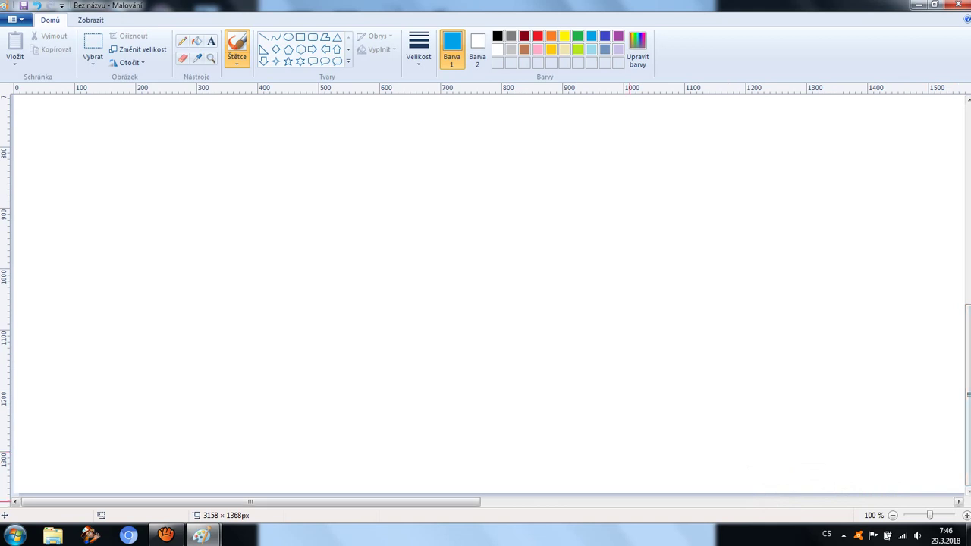
mouse_move(250, 502)
mouse_down()
mouse_move(592, 502)
mouse_move(250, 501)
mouse_move(585, 501)
mouse_move(250, 501)
mouse_move(562, 502)
mouse_up()
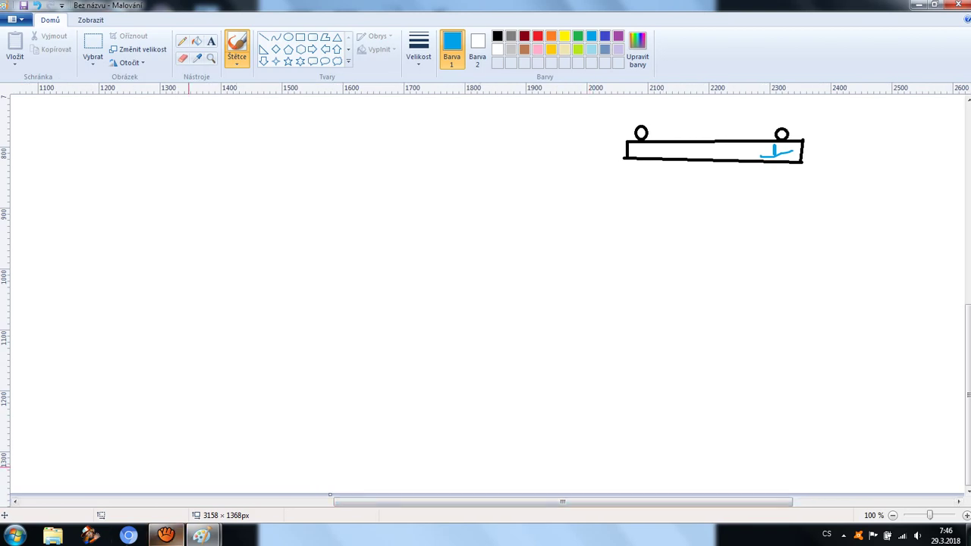
click(166, 536)
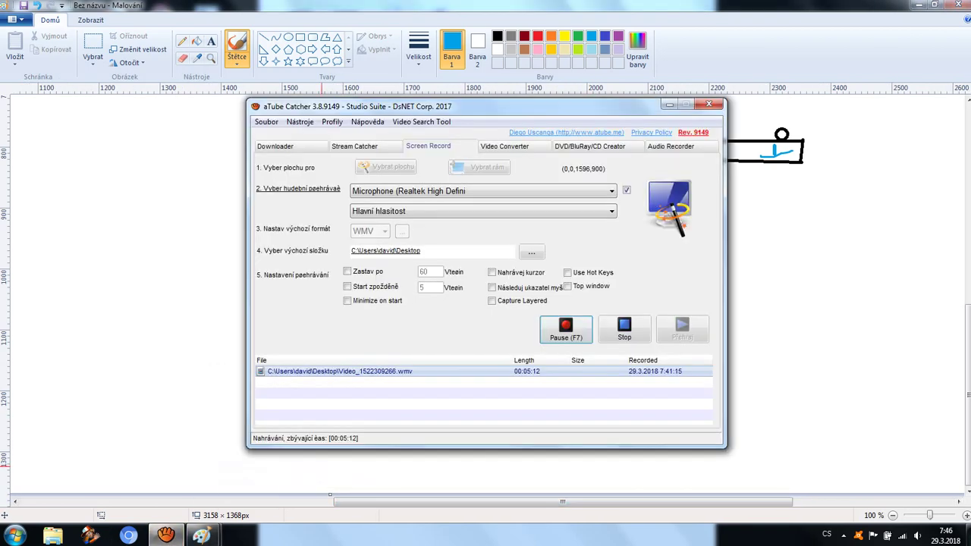